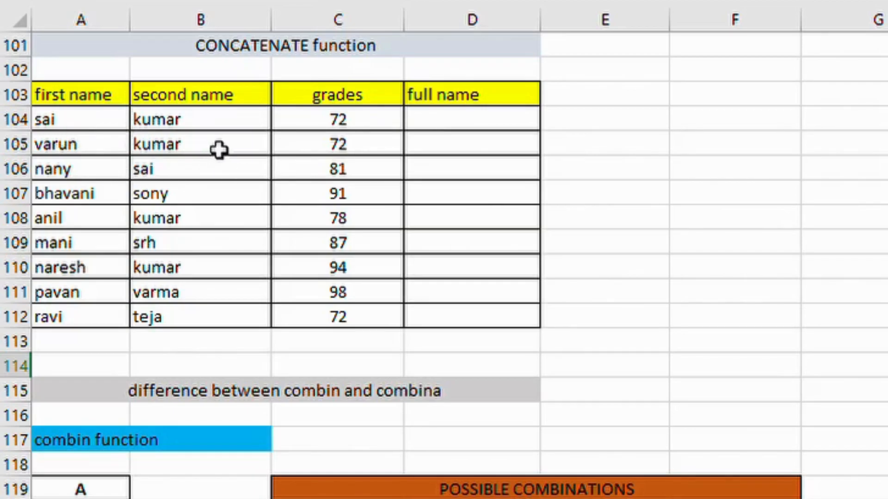
Join first and second name with a space in D104 using the formula =A104&" "&B104.
click(469, 124)
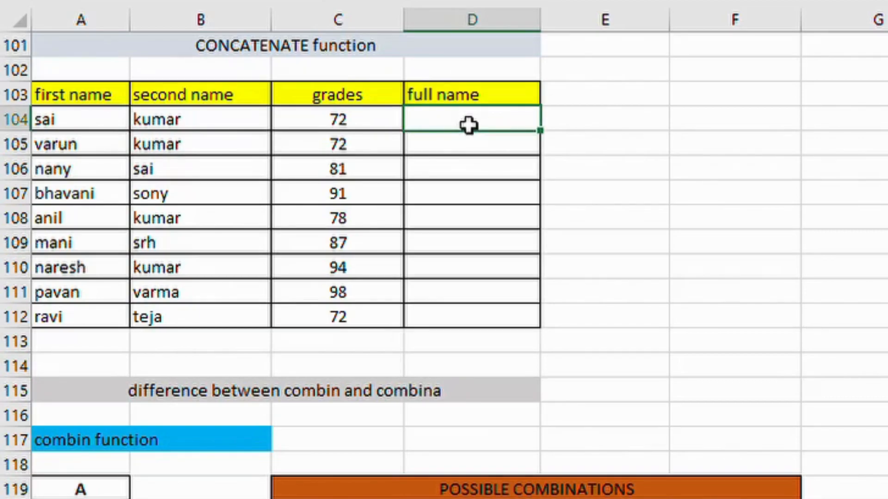
text(=)
click(92, 127)
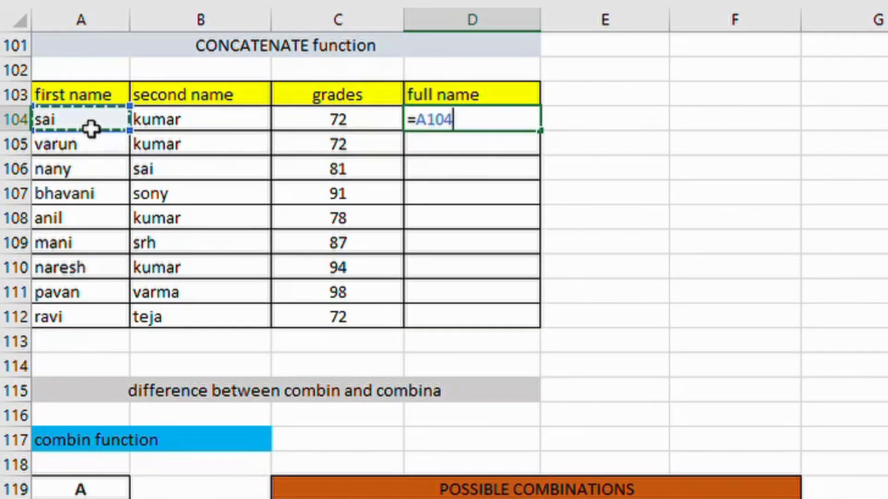
text(&)
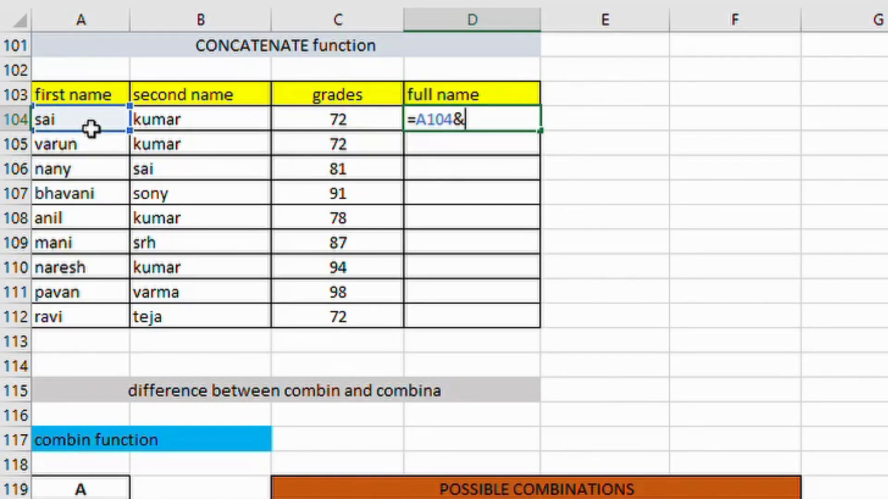
text(" "&)
click(190, 129)
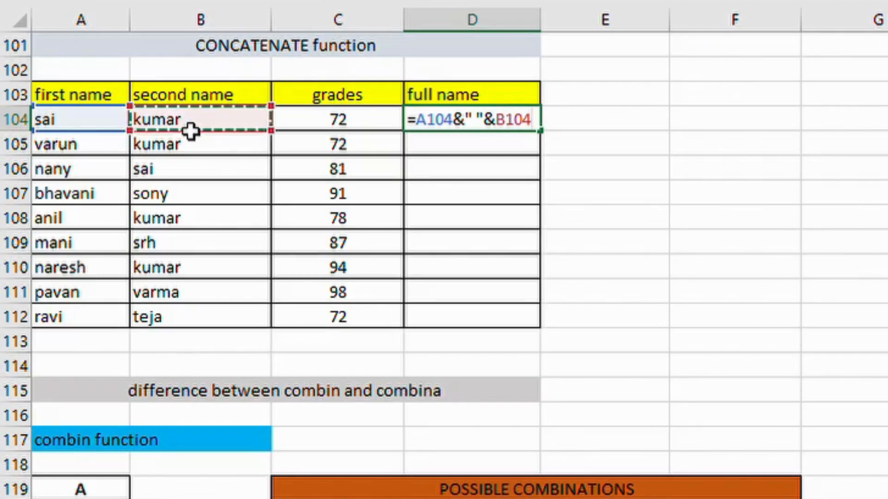
key(Return)
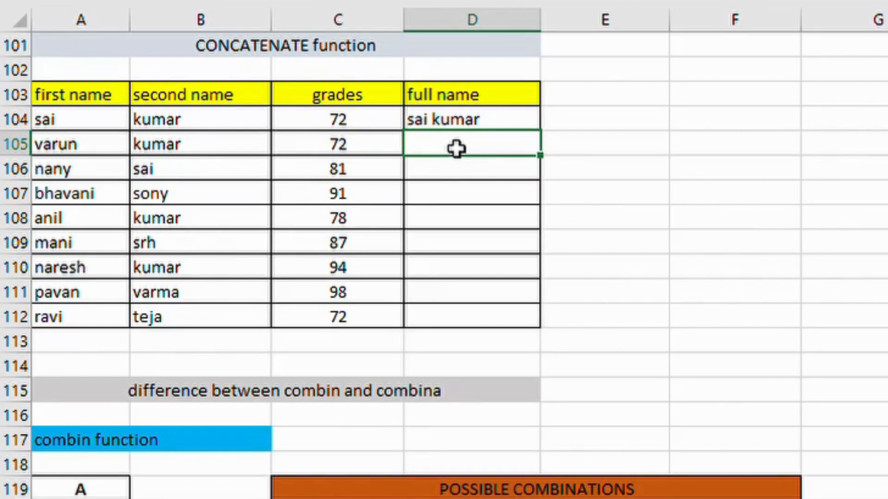
Enter =CONCATENATE(A105," ",B105) in D105 and fill the formula down through D112.
text(=con)
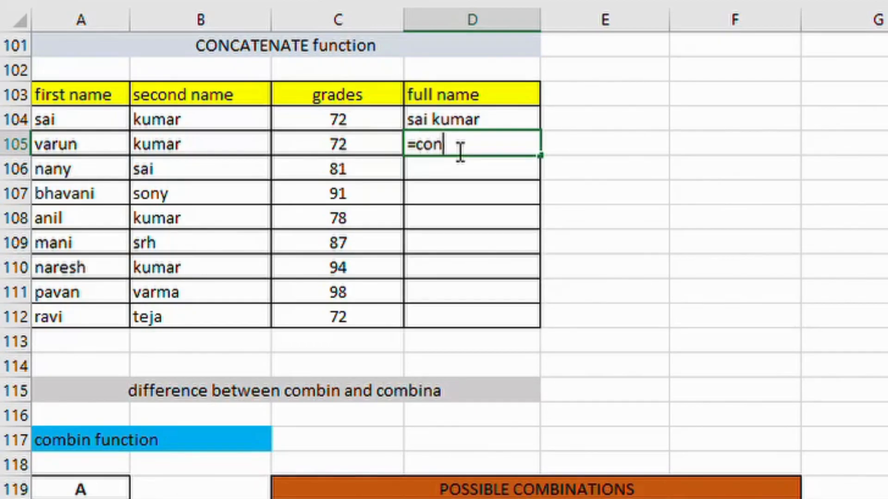
text(cat)
key(Tab)
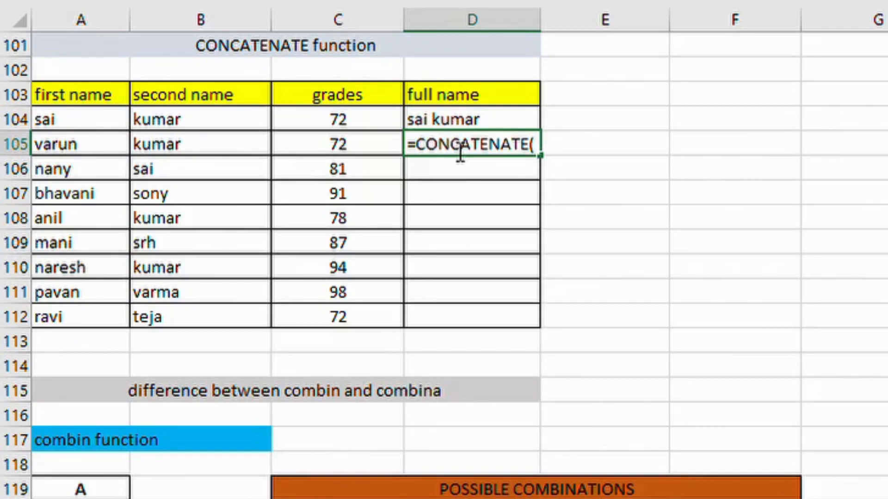
click(112, 160)
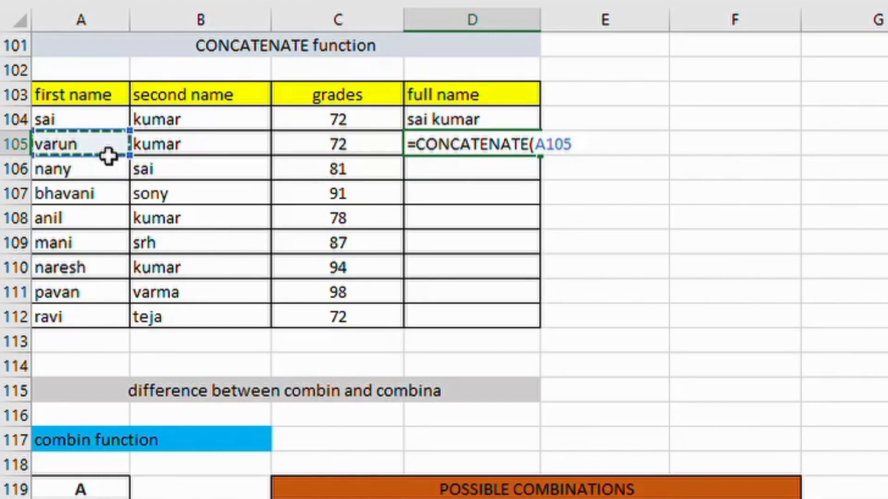
text(,)
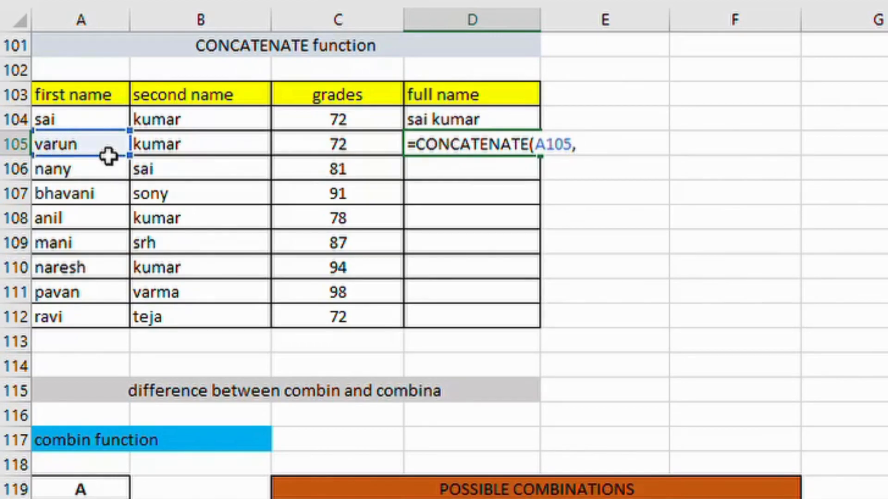
text(" ",)
click(194, 156)
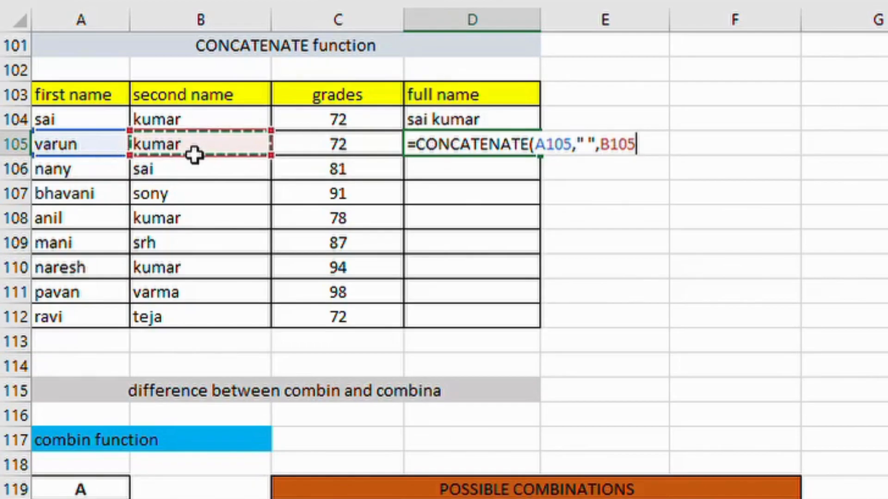
text())
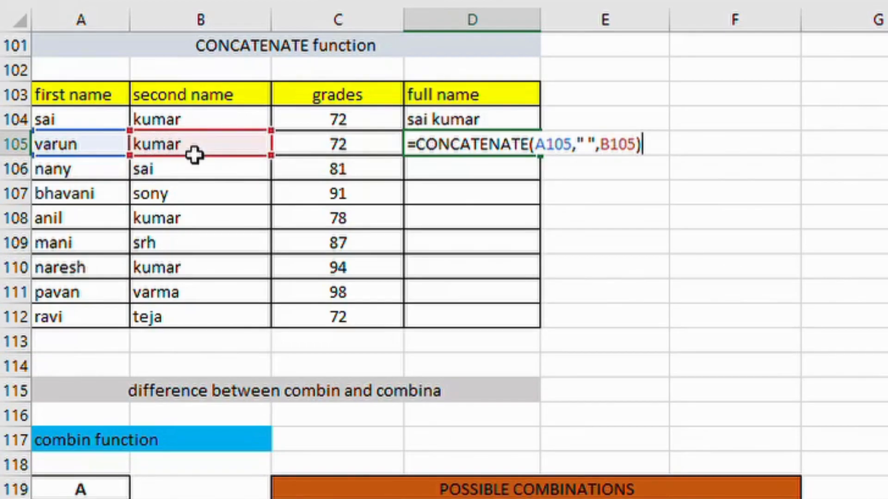
key(Return)
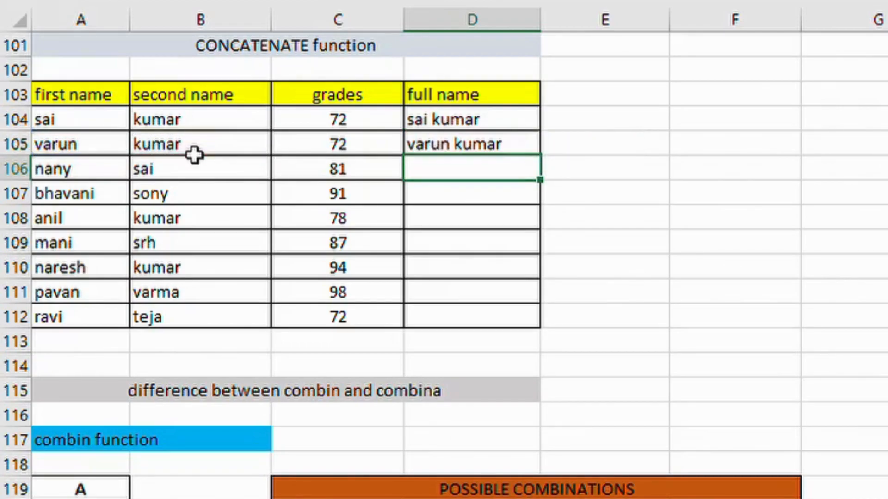
click(512, 148)
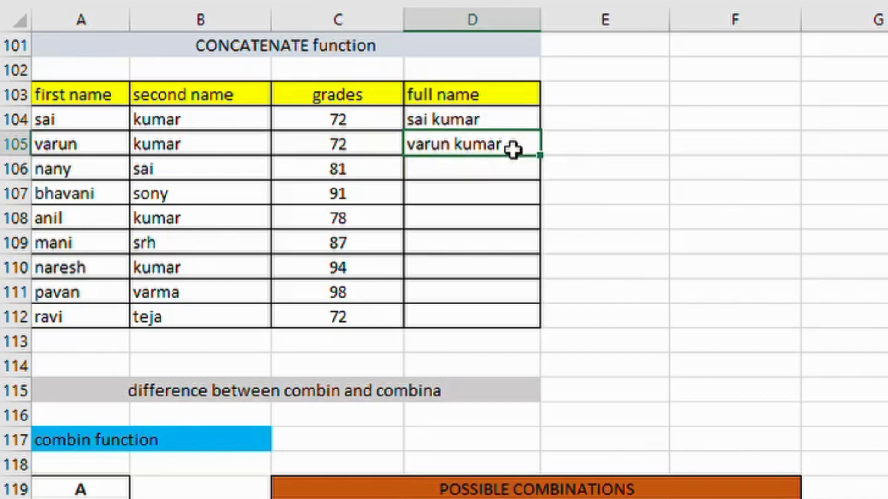
double_click(551, 165)
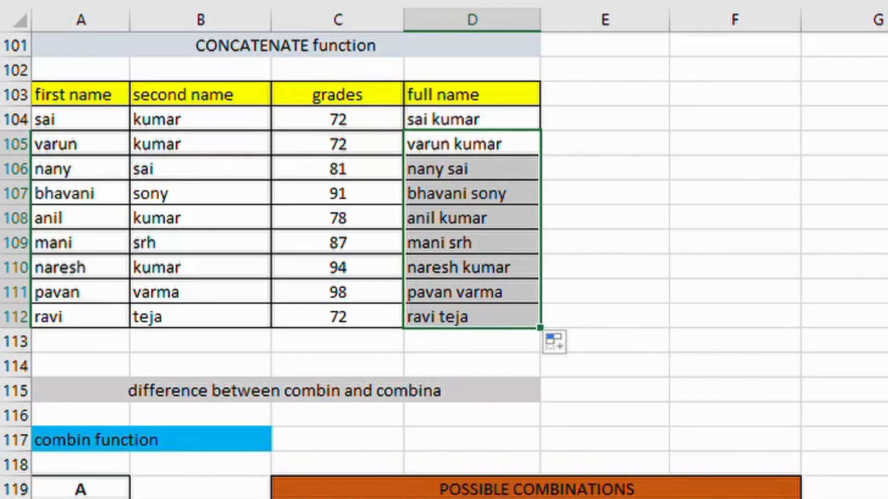
In the combin function section, enter 5 as the total objects in C127 and 2 as the objects in a set in C128.
scroll(444, 250, down, 5)
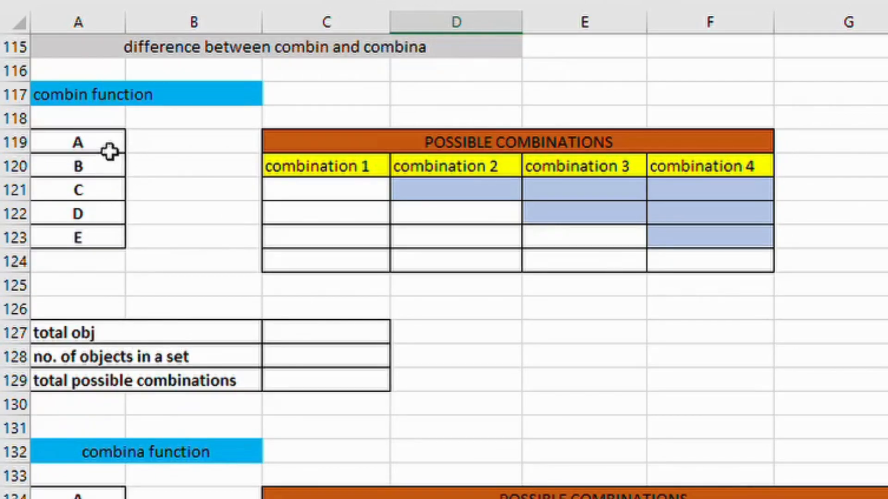
click(326, 341)
text(5)
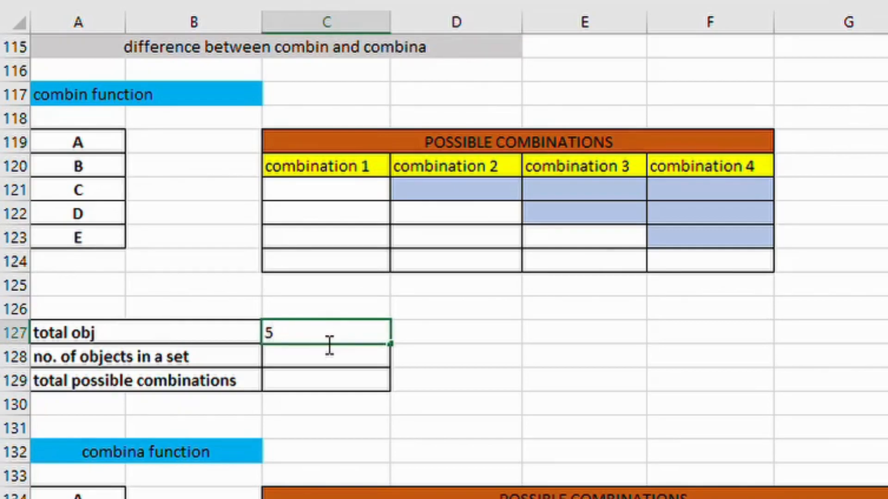
key(Return)
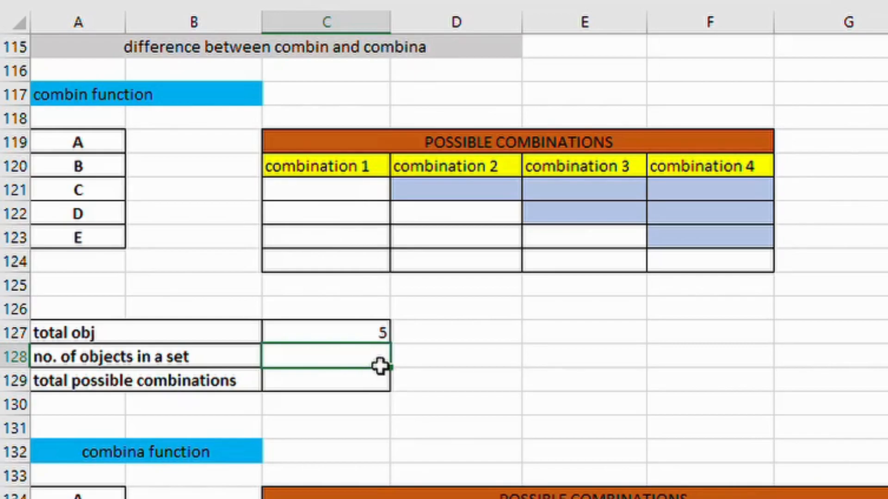
text(2)
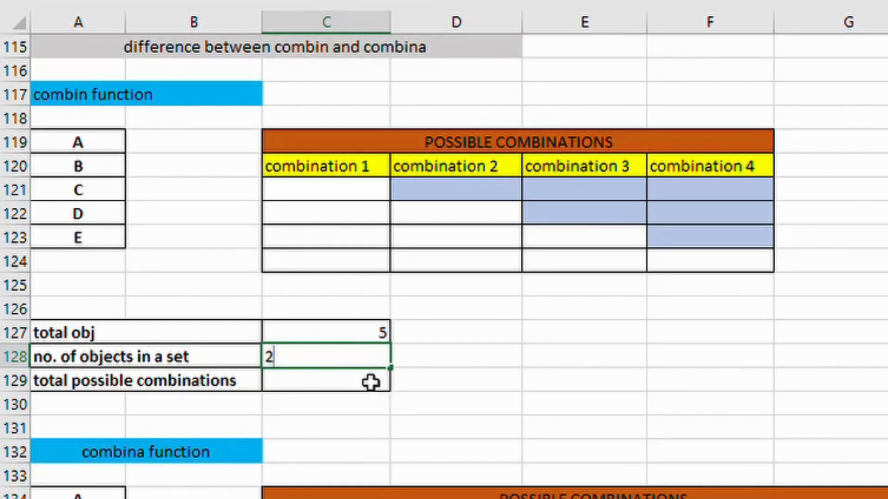
key(Return)
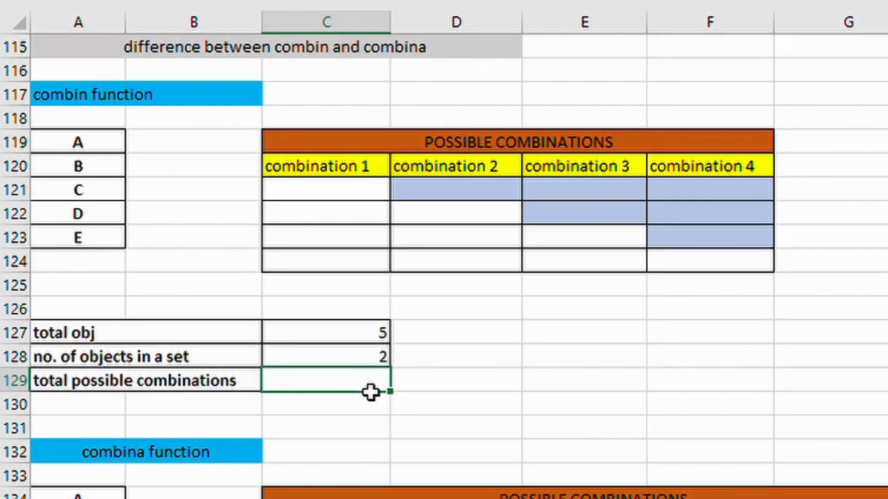
Calculate the total possible combinations in C129 with the formula =combin(C127,C128).
text(=com)
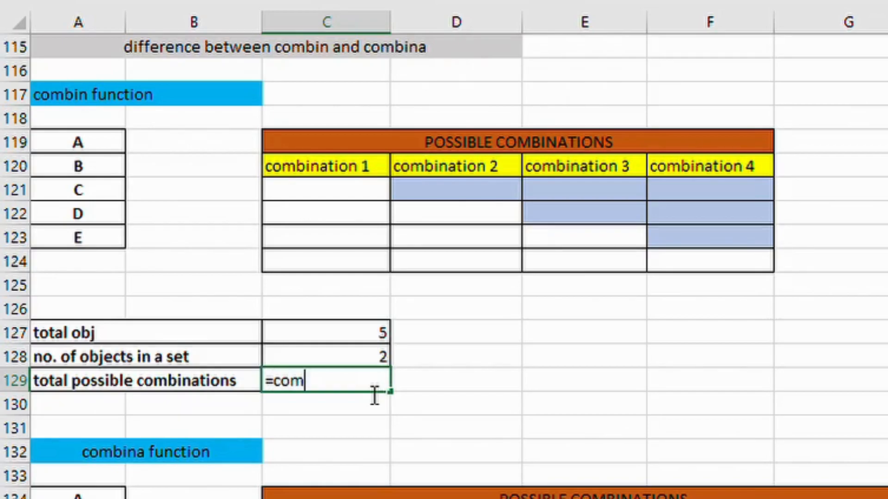
text(bin()
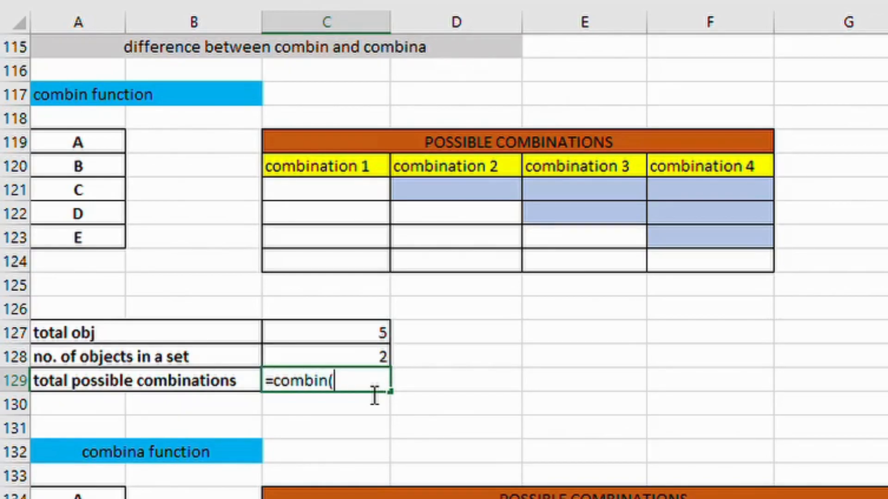
click(375, 342)
text(,)
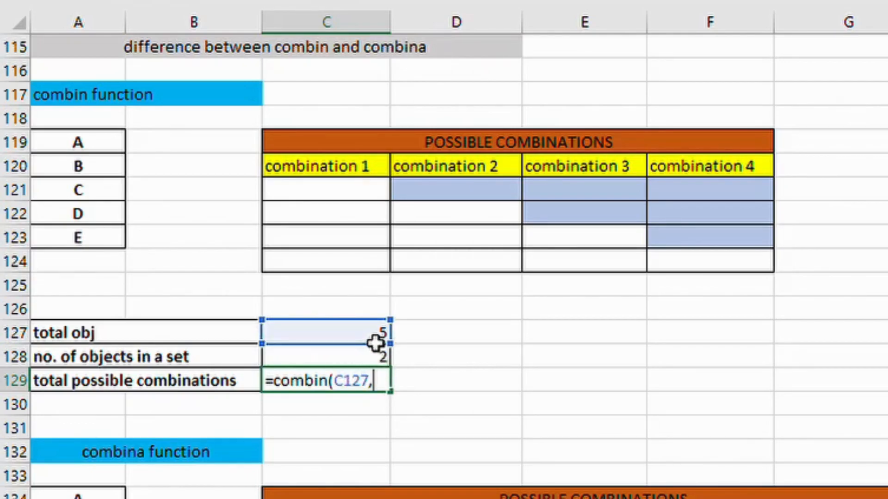
click(376, 363)
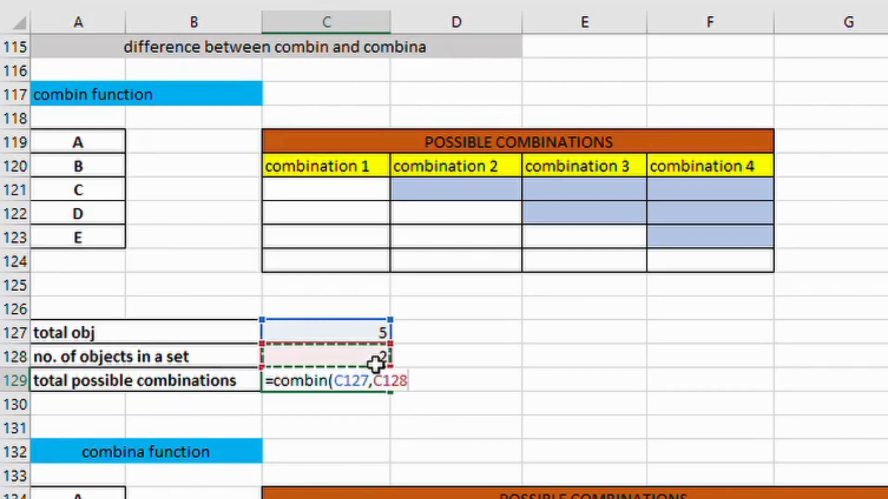
text())
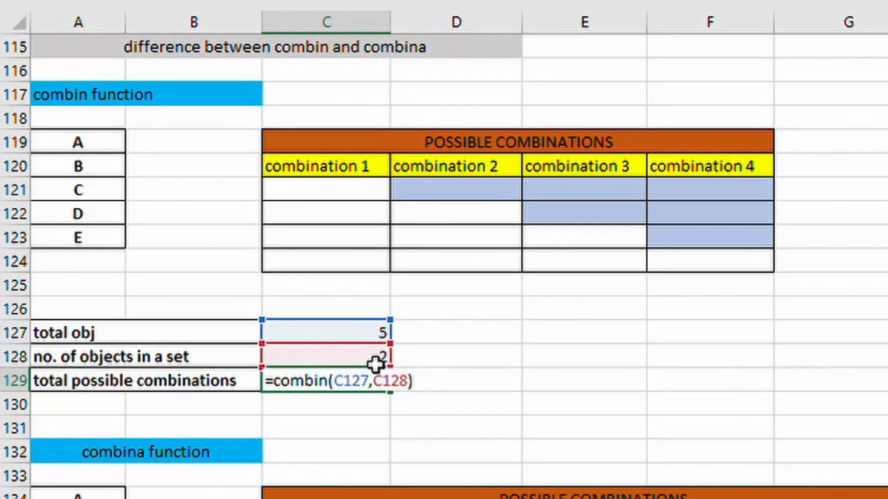
key(Return)
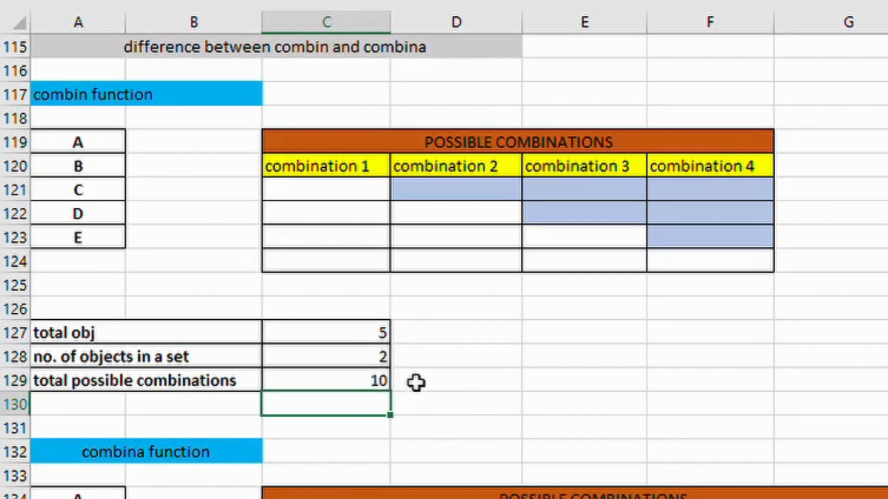
List the pairs AB, AC, AD and AE under combination 1 in C121 to C124.
click(341, 199)
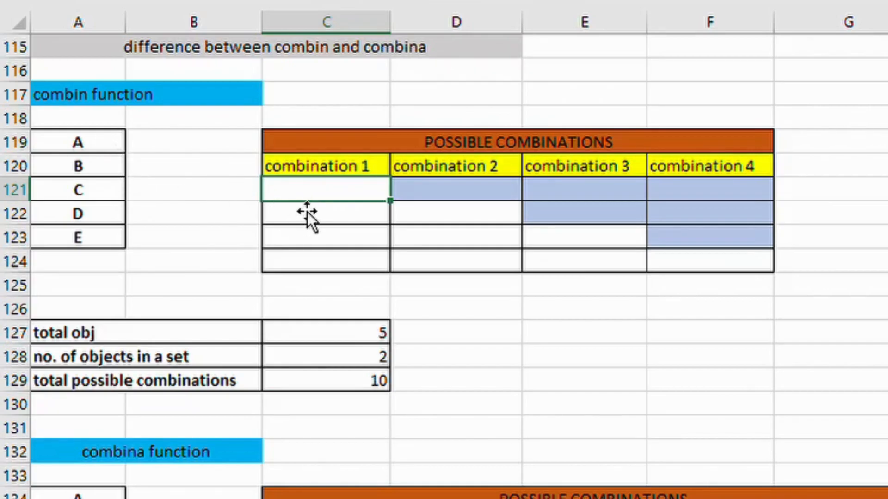
text(AB)
key(Return)
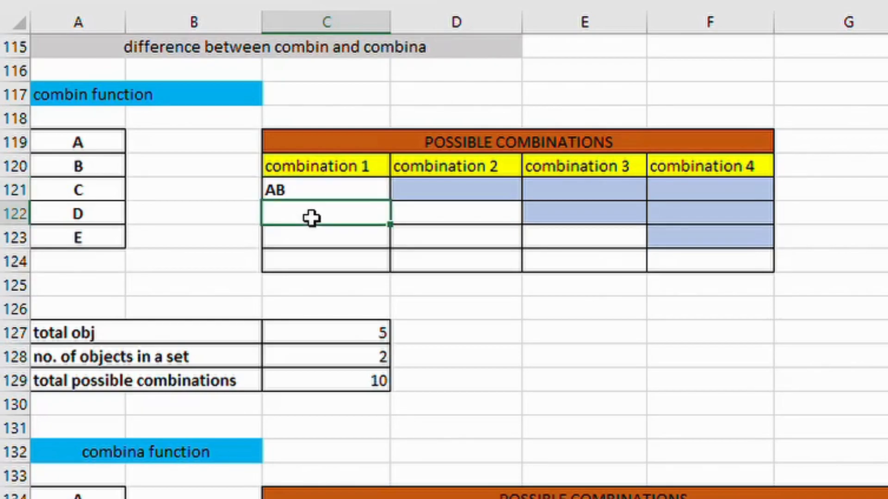
text(AC)
key(Return)
text(AD)
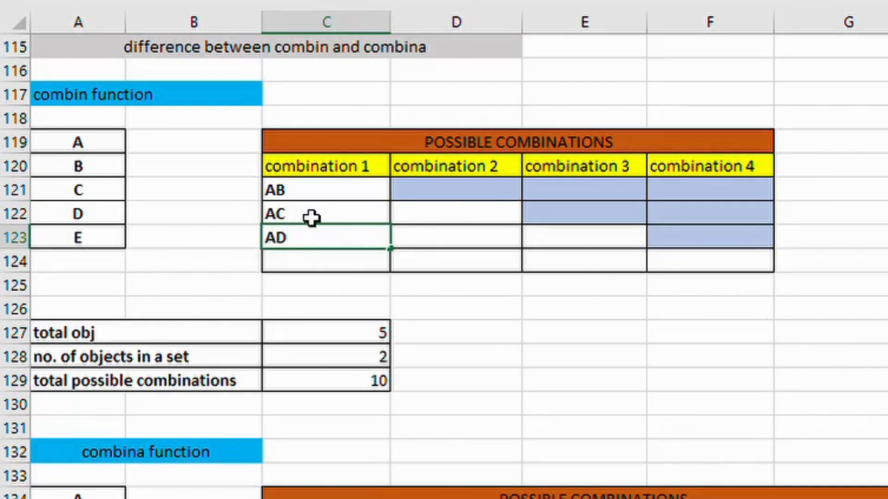
key(Return)
text(AE)
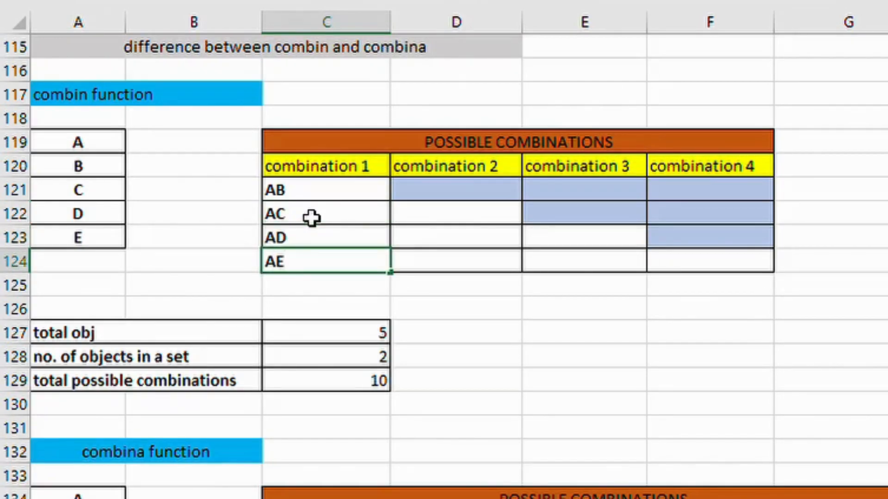
List the pairs BC, BD and BE under combination 2 in D122 to D124.
click(461, 225)
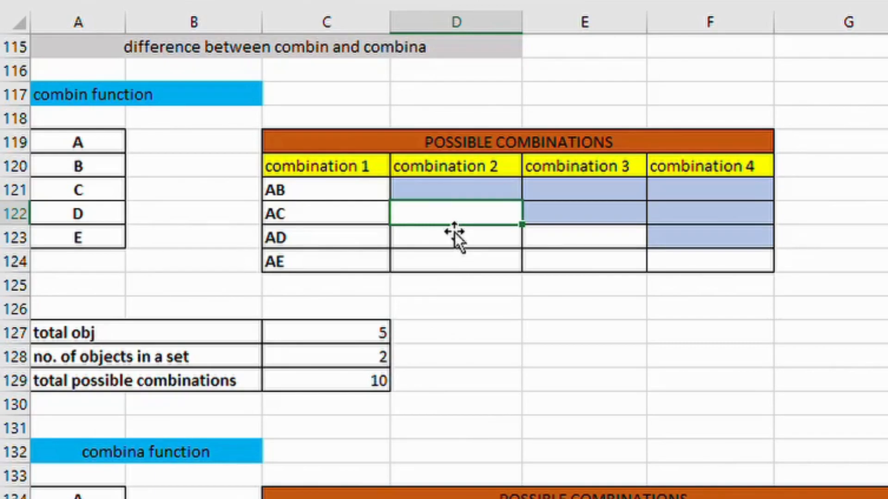
text(BC)
key(Return)
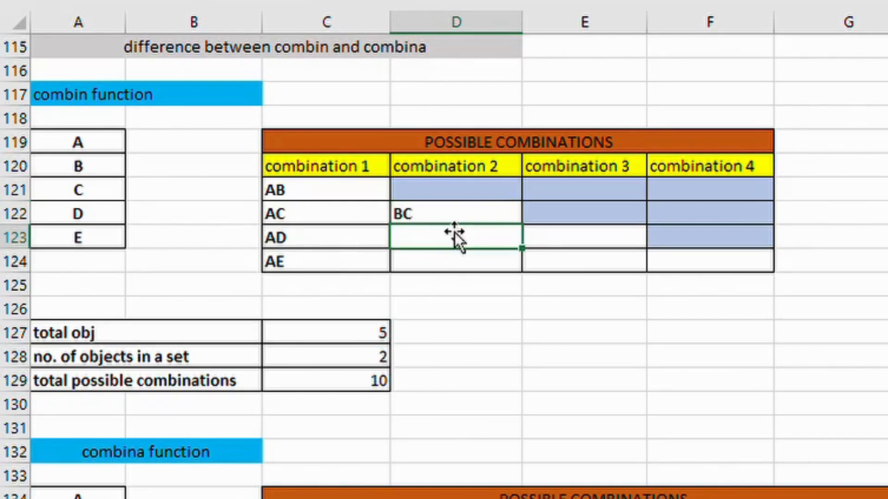
text(BD)
key(Return)
text(BE)
key(Return)
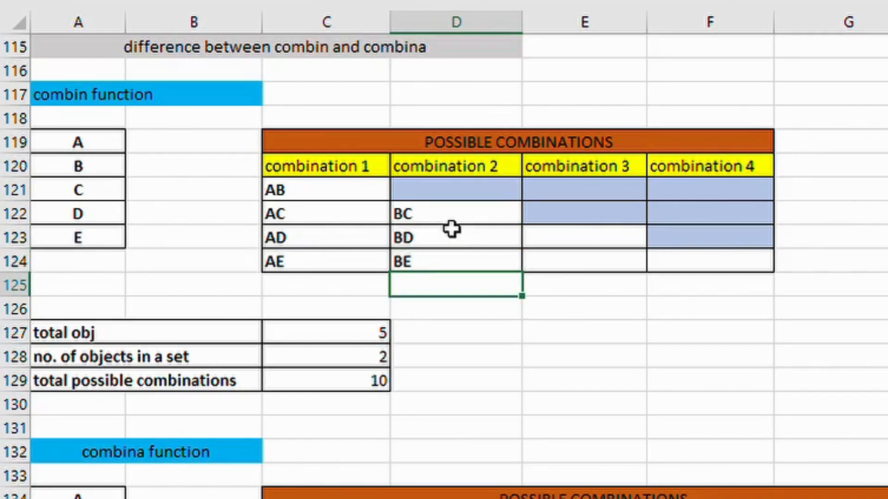
List the pairs CD and CE under combination 3 in E123 and E124.
click(555, 243)
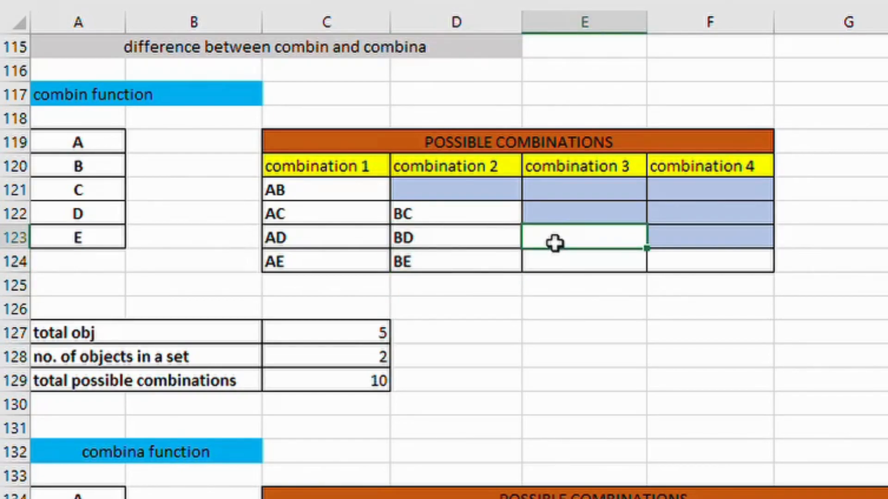
text(CD)
key(Return)
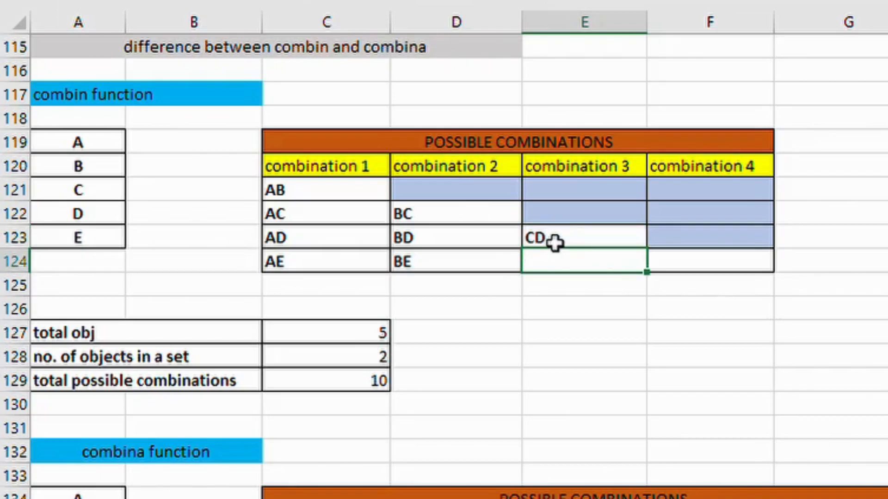
text(CE)
click(701, 264)
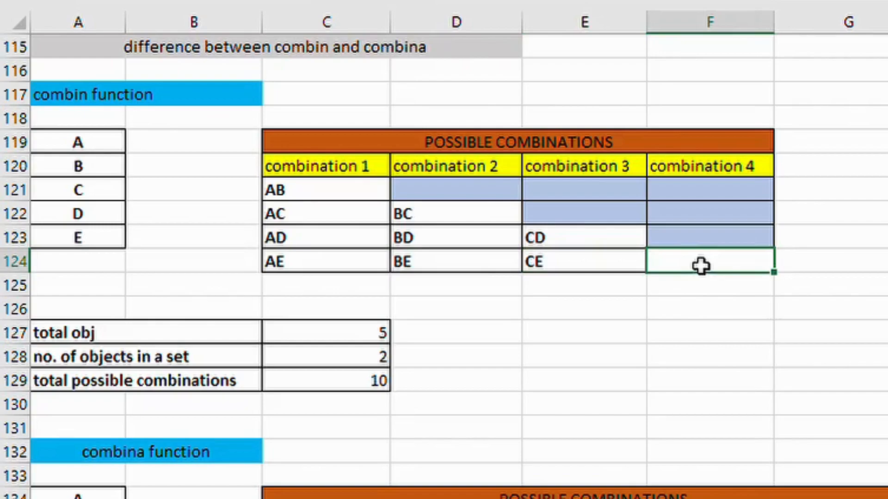
Complete the COMBIN table by entering the pair DE under combination 4 in F124.
text(DE)
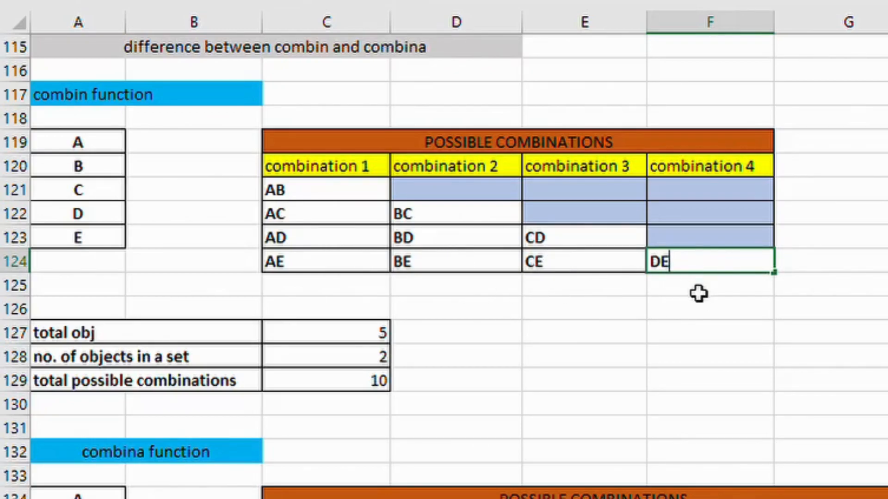
key(Return)
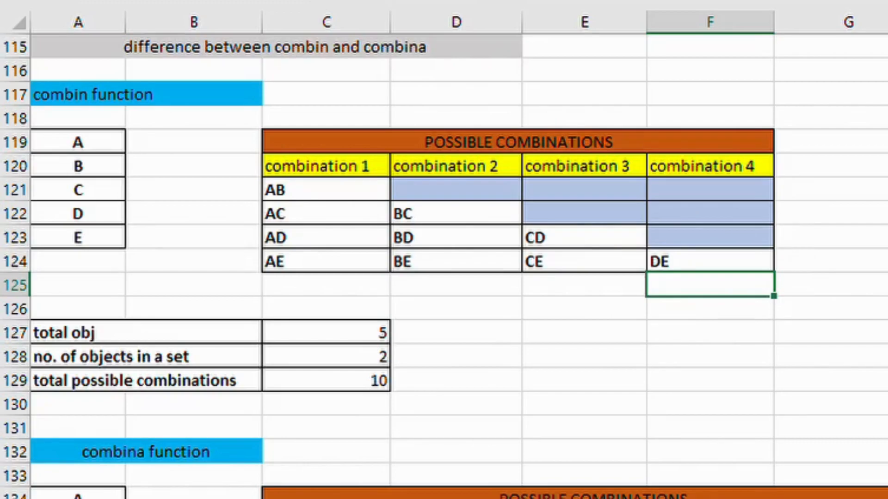
In the combina section, enter 5 as the total objects in C142 and 2 as the objects in a set in C143.
scroll(444, 266, down, 1)
scroll(443, 265, down, 4)
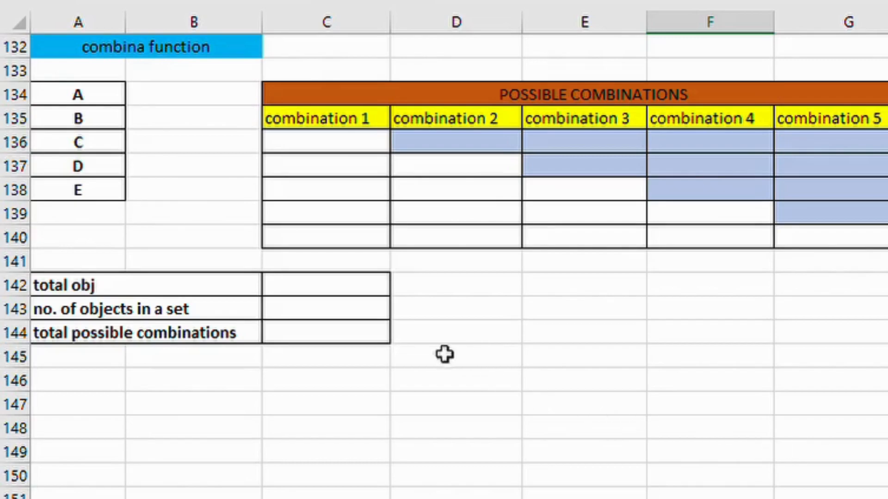
click(357, 291)
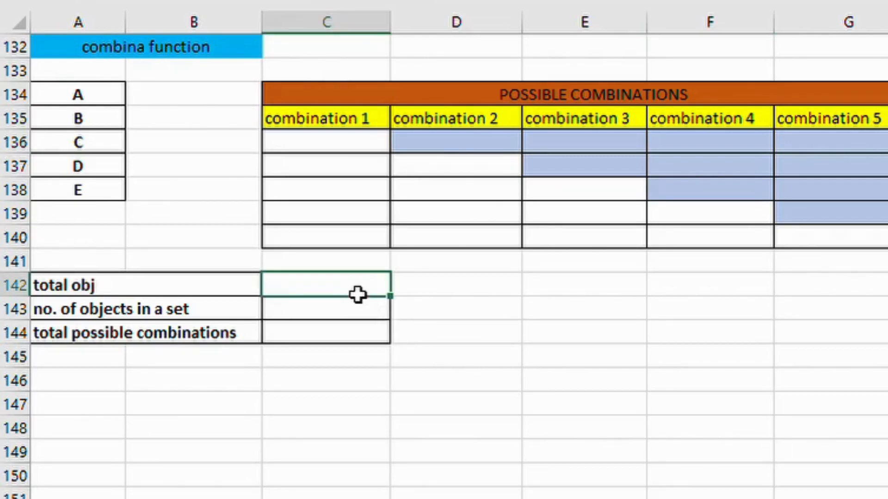
text(5)
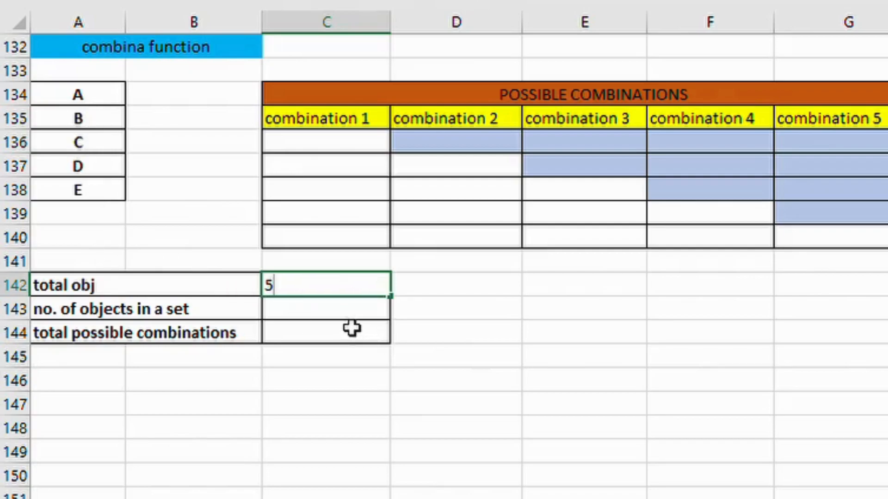
key(Return)
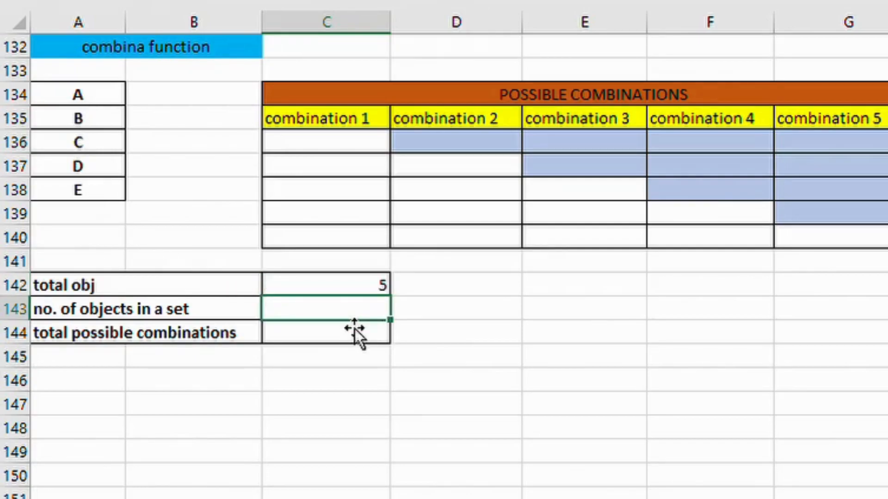
text(2)
key(Return)
Calculate the total possible combinations in C144 with the formula =COMBINA(C142,C143).
text(=)
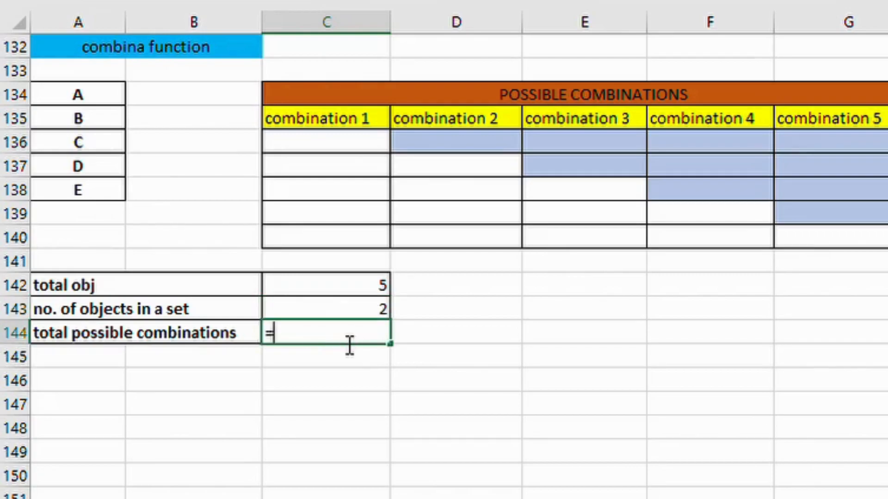
text(COMB)
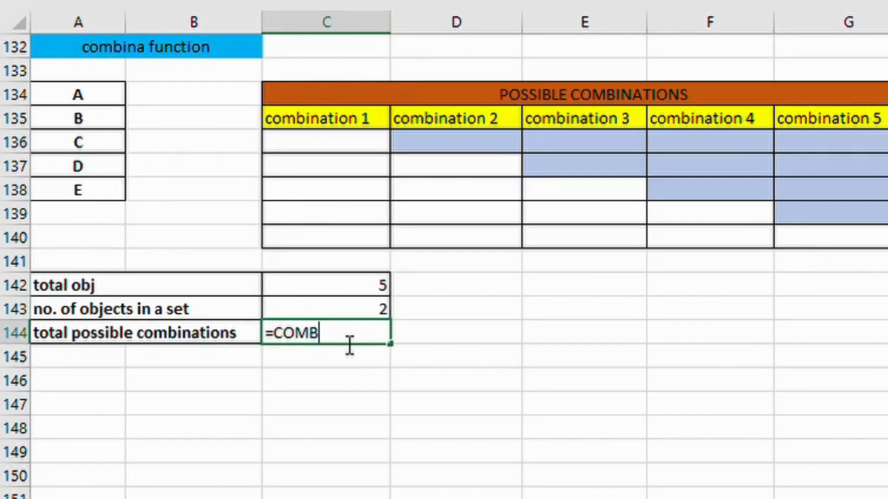
text(INA()
click(382, 293)
text(,)
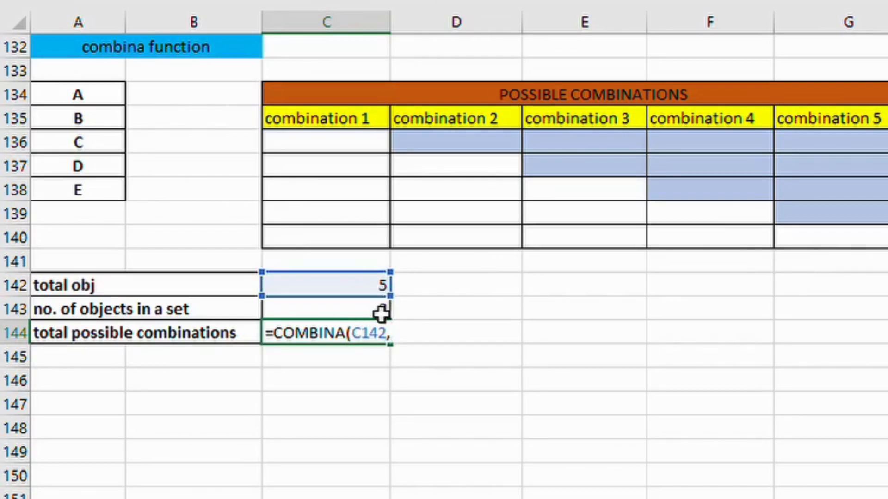
click(381, 312)
text())
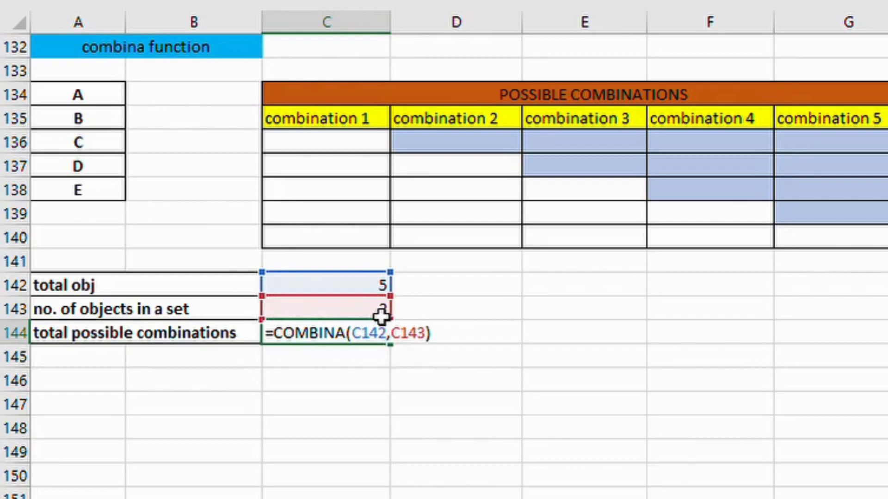
key(Return)
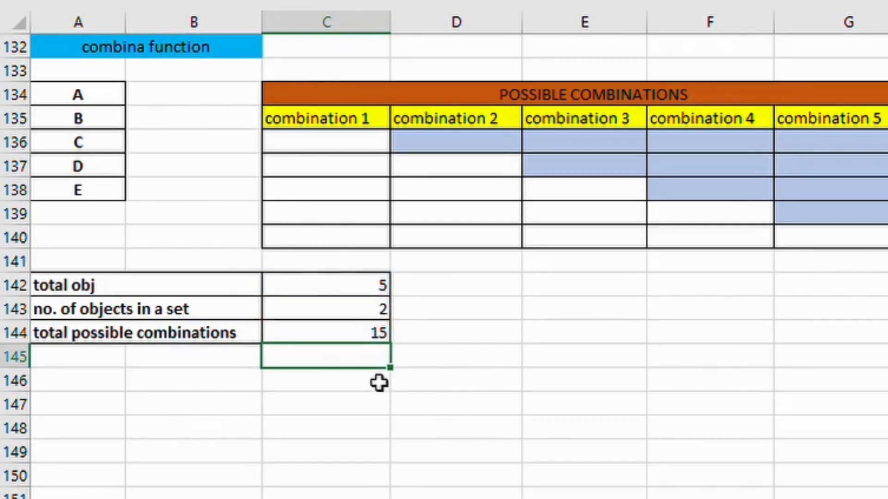
List the pairs AA, AB, AC, AD and AE under combination 1 in C136 to C140.
click(345, 153)
text(AA)
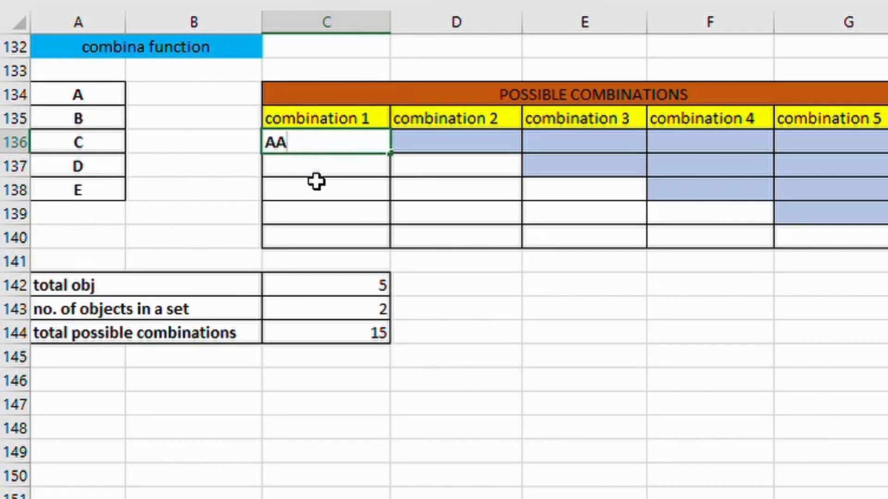
key(Return)
text(AA)
key(BackSpace)
text(B)
key(Return)
text(AC)
key(Return)
text(AD)
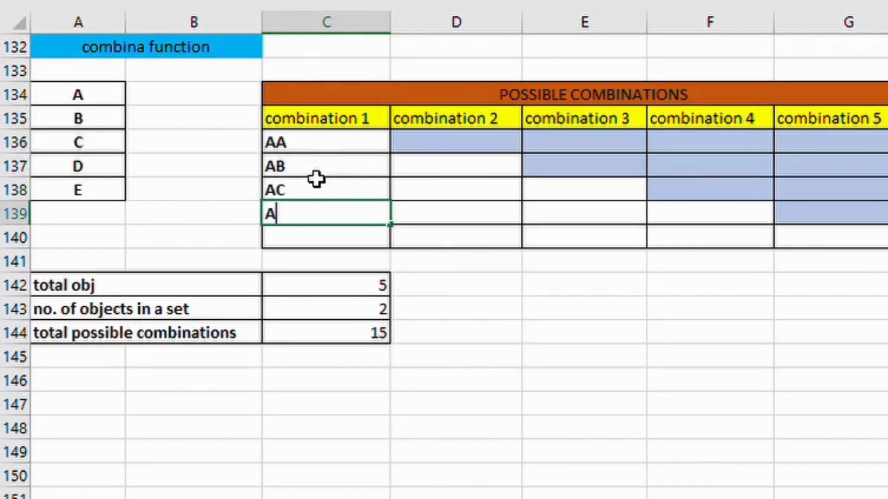
key(Return)
text(AE)
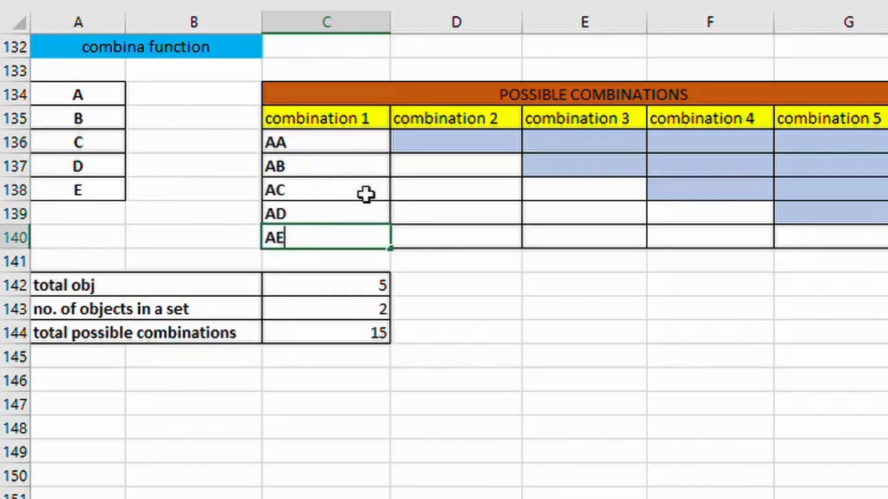
List the pairs BB, BC, BD and BE under combination 2 in D137 to D140.
click(440, 172)
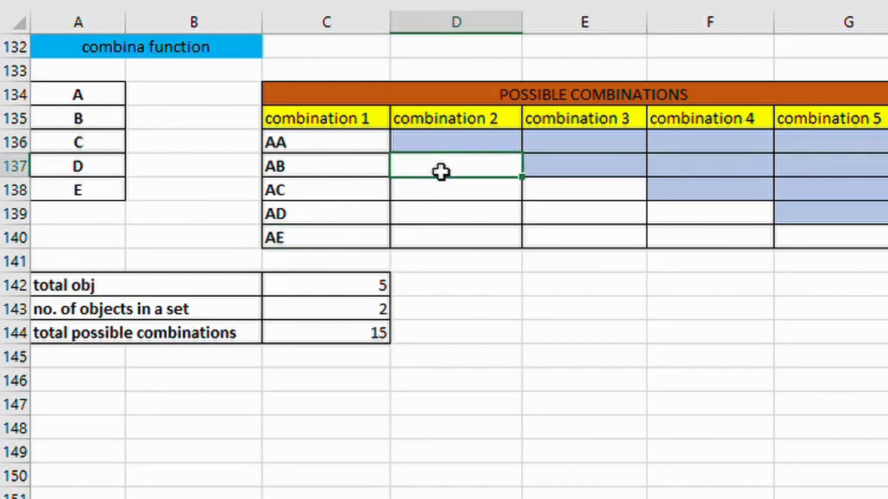
text(BB)
key(Return)
text(BBC)
key(Return)
text(BD)
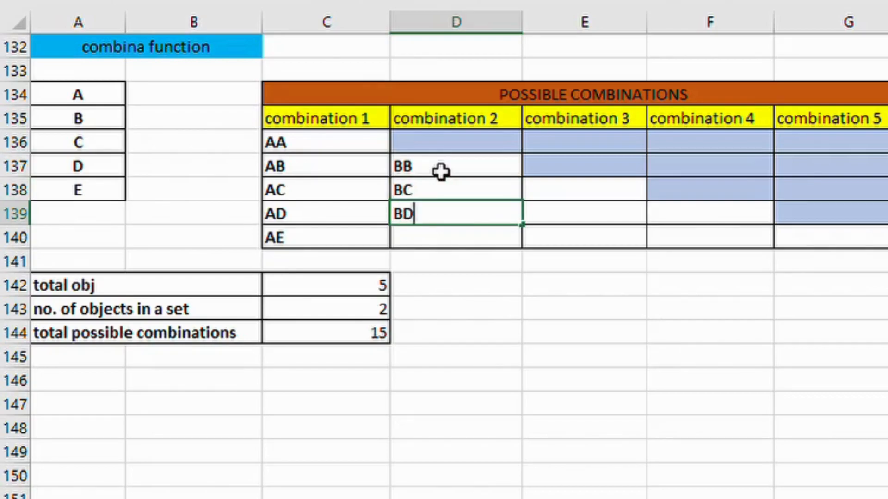
key(Return)
text(BE)
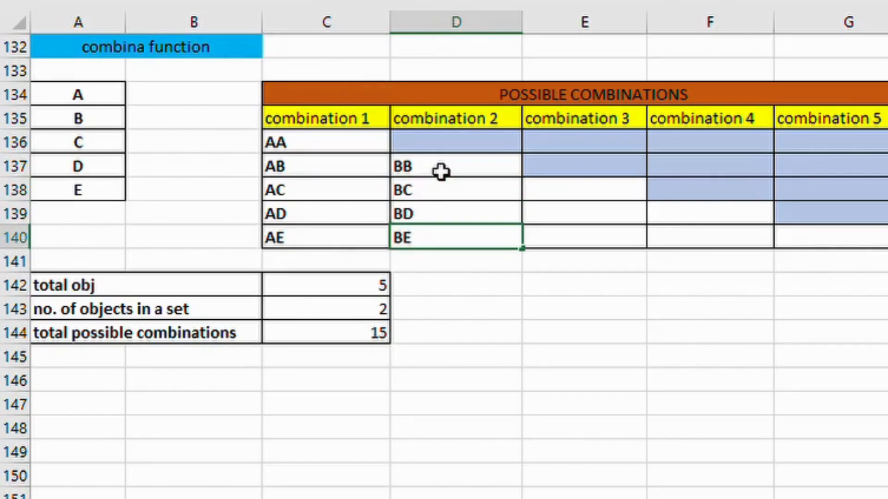
List the pairs CC, CD and CE under combination 3 in E138 to E140.
click(562, 194)
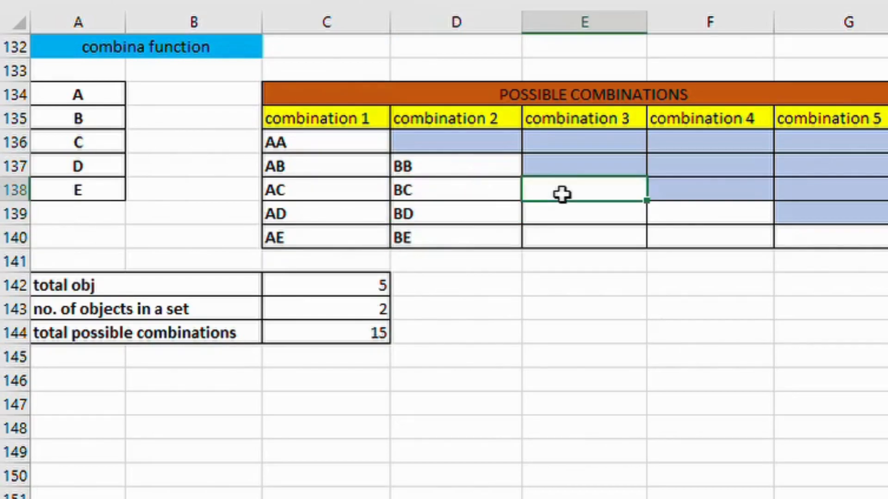
text(CC)
key(Return)
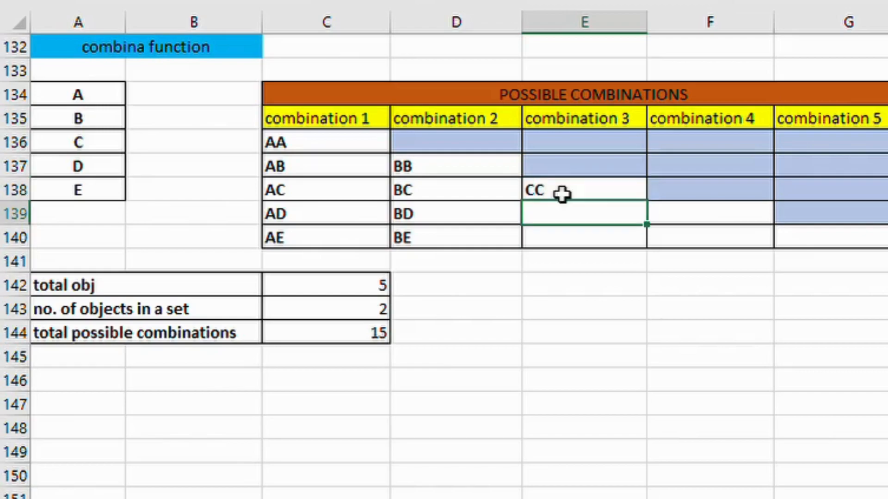
text(CD)
key(Return)
text(CE)
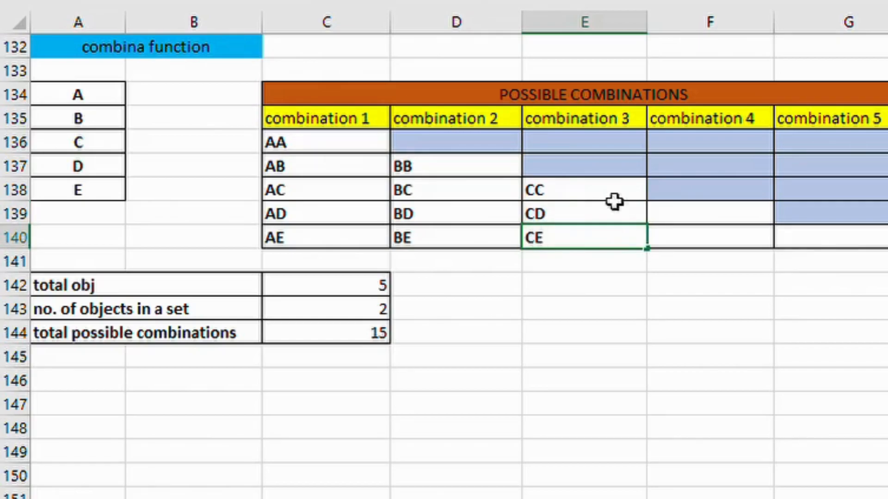
Enter DD and DE under combination 4 in F139 and F140, and EE under combination 5 in G140.
click(696, 222)
text(DD)
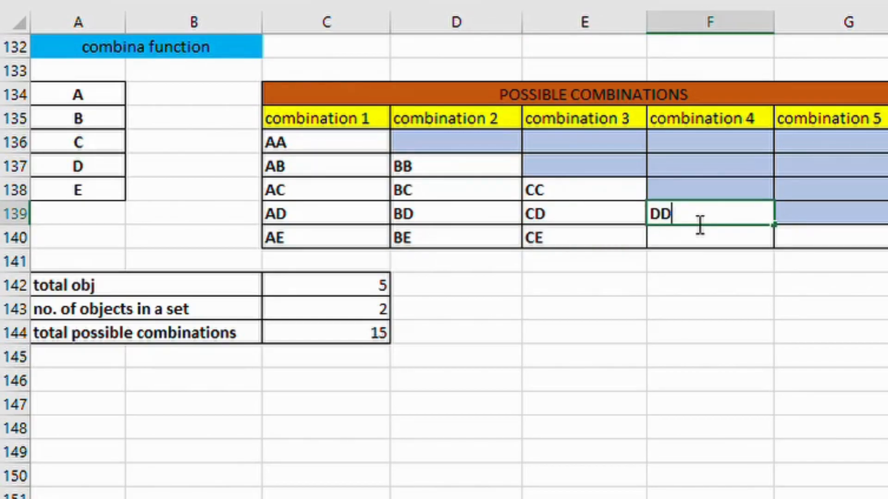
key(Return)
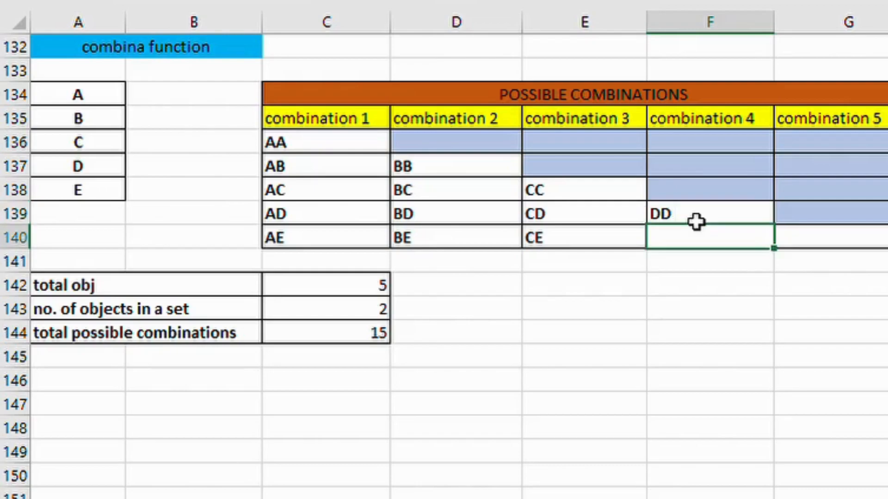
text(DD)
key(BackSpace)
text(E)
click(832, 242)
text(EE)
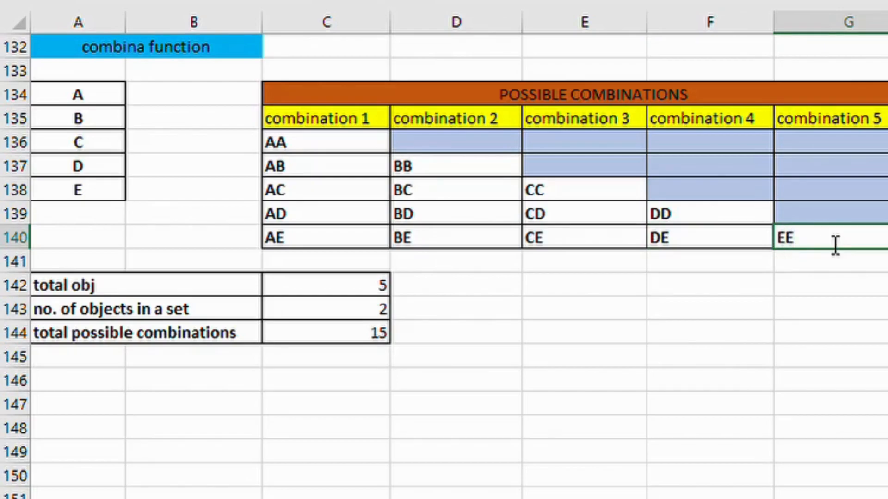